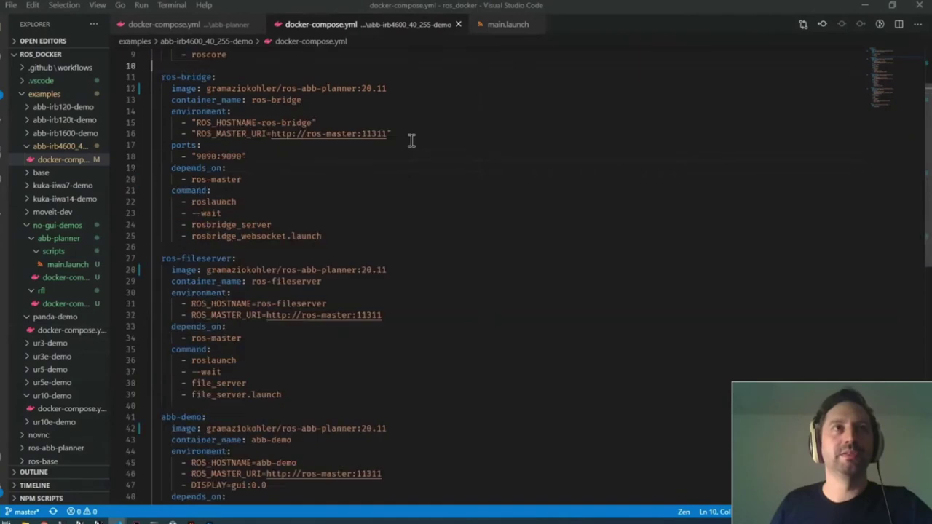
Step: Start the services in the abb-irb4600_40_255-demo docker-compose.yml file with Compose Up
scroll(412, 141, down, 5)
scroll(411, 139, up, 9)
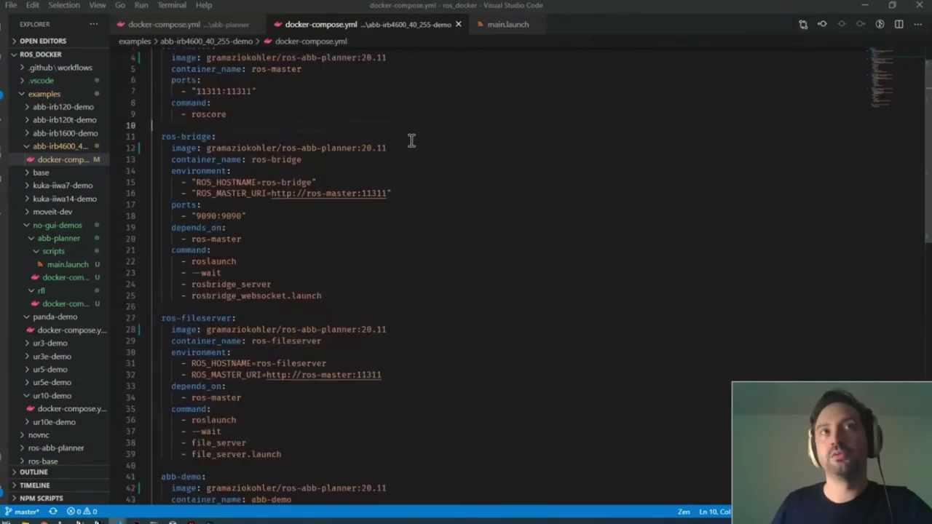
right_click(410, 138)
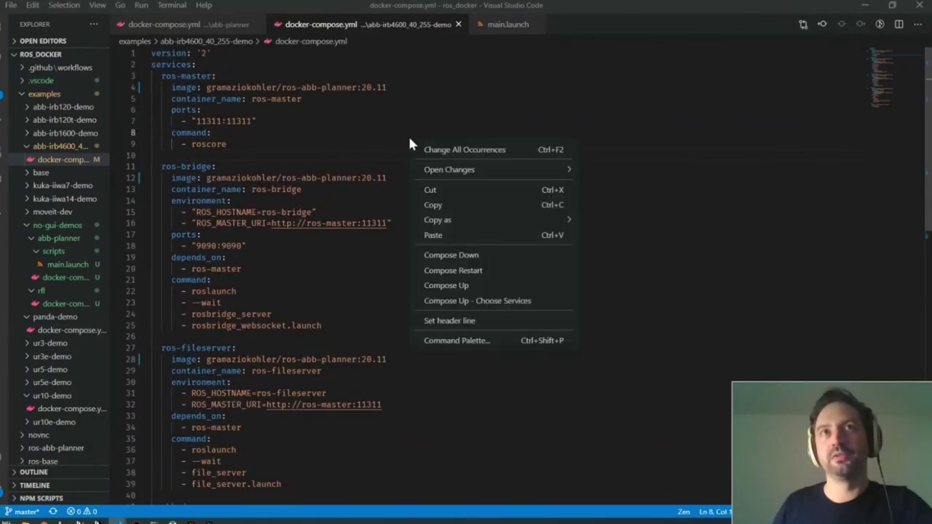
click(464, 287)
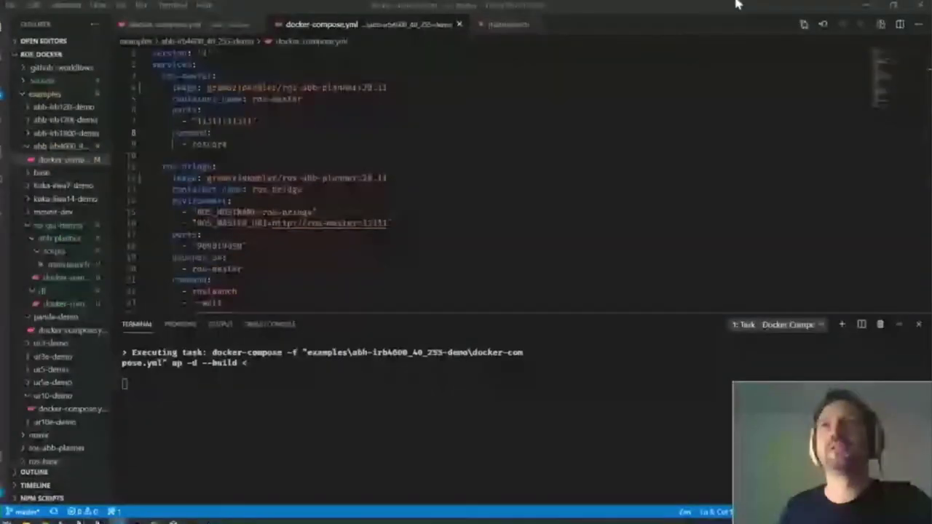
Step: Switch to the Chrome browser and enter the address localhost:8080 in a new tab
drag(735, 5, 604, 128)
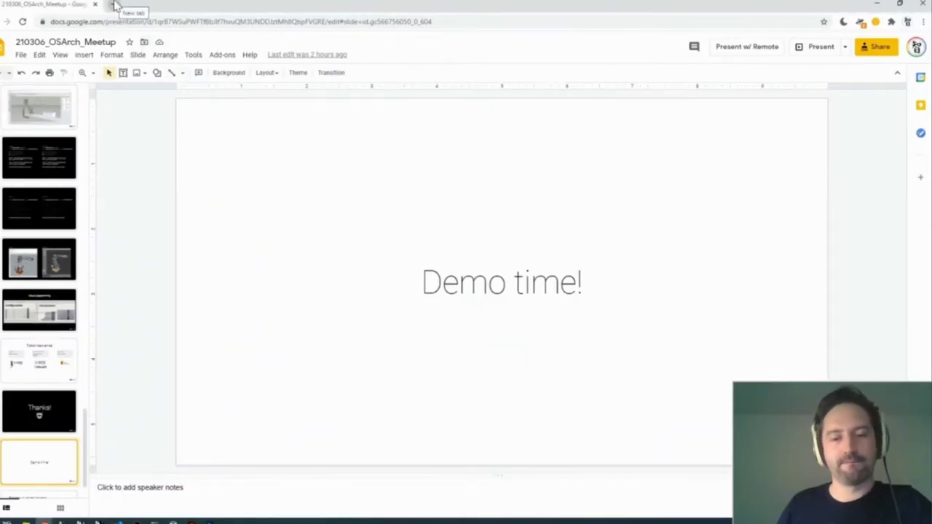
click(114, 5)
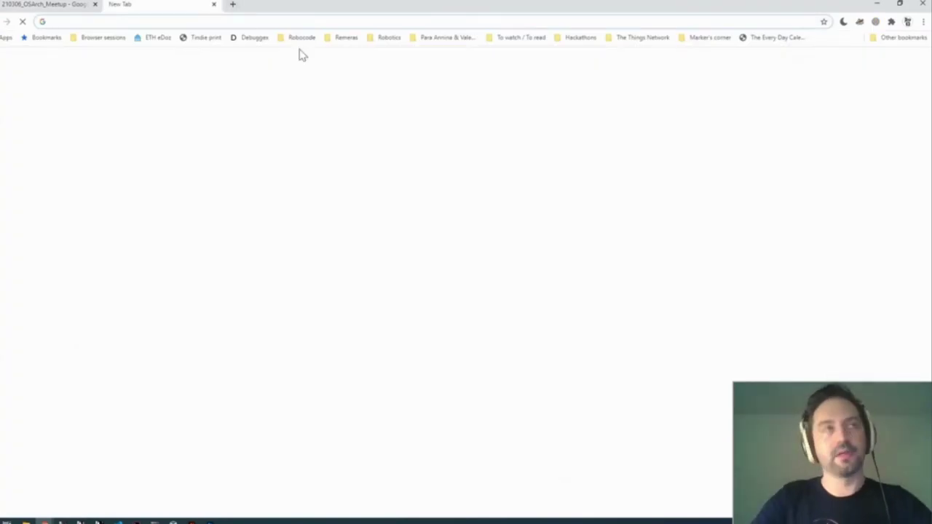
text(localhost:8080)
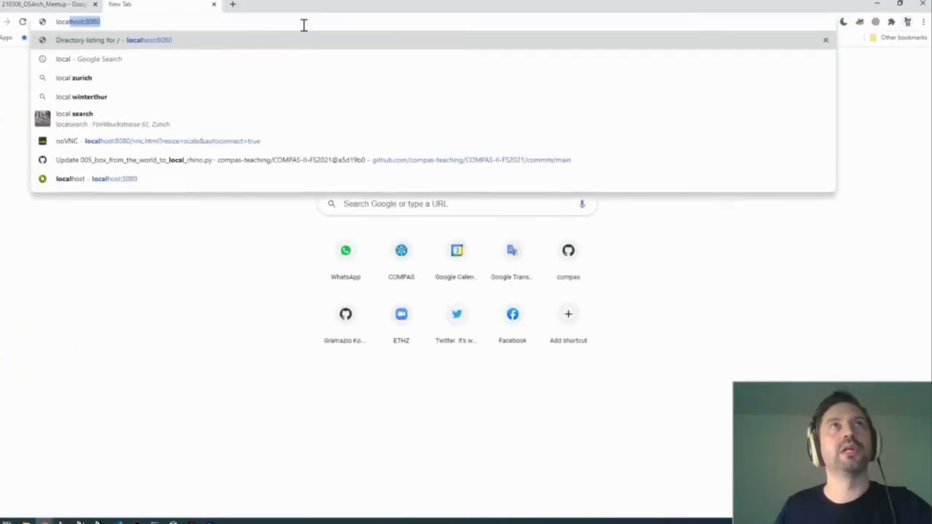
key(Return)
Step: Return to Visual Studio Code, wait for the Docker Compose task to finish creating the containers, and dismiss its terminal
key(alt+Tab)
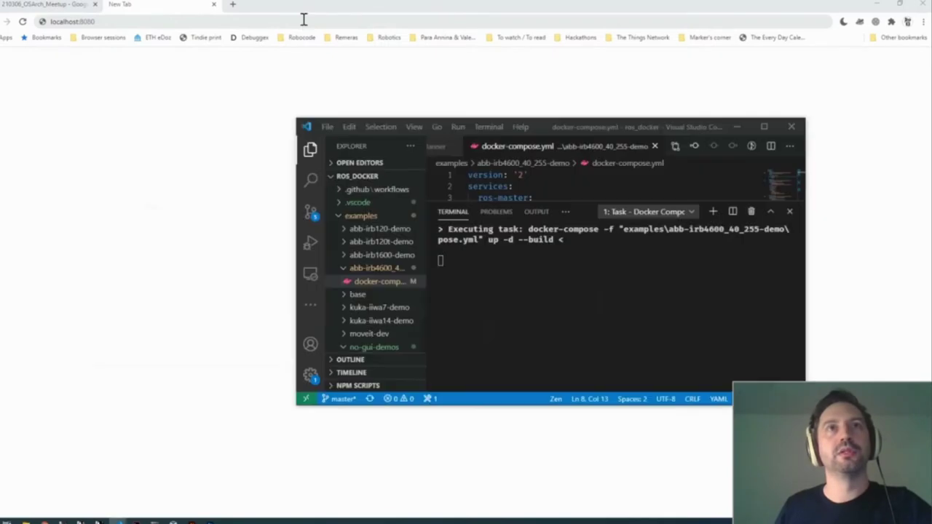
click(763, 128)
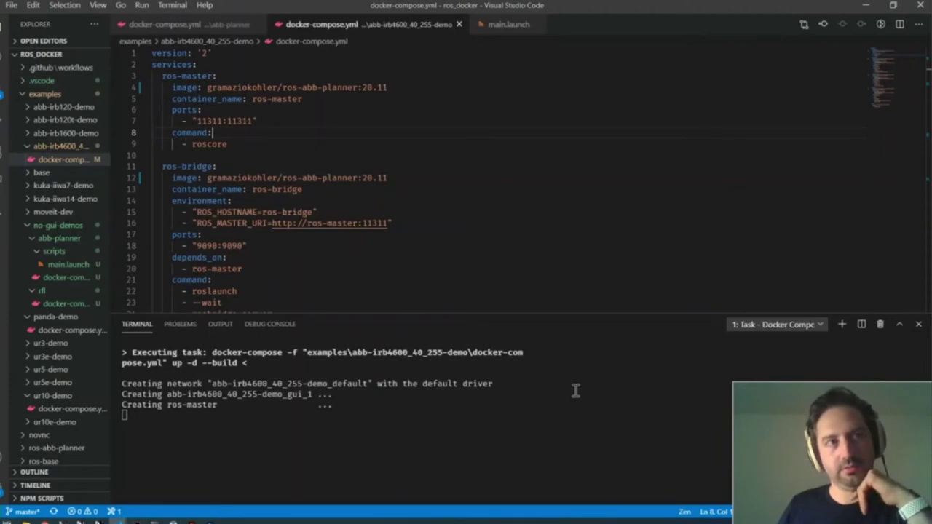
click(582, 278)
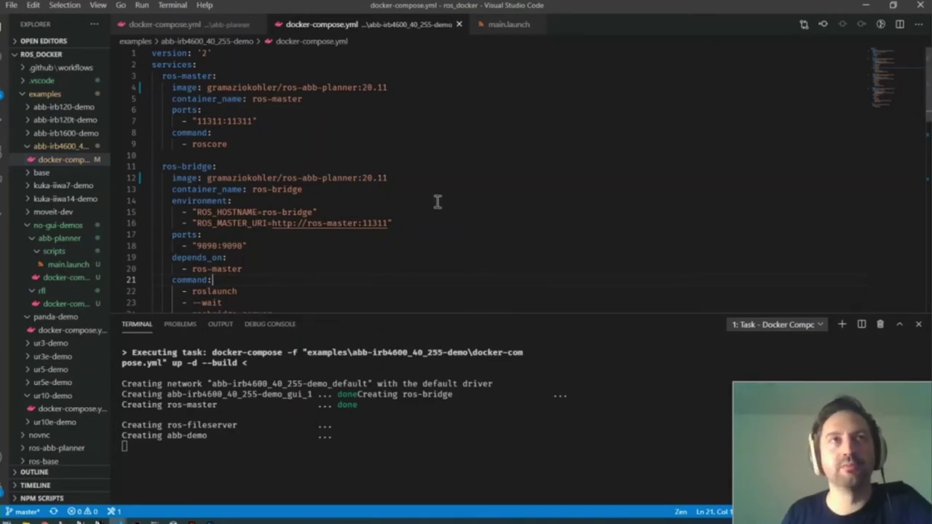
click(427, 157)
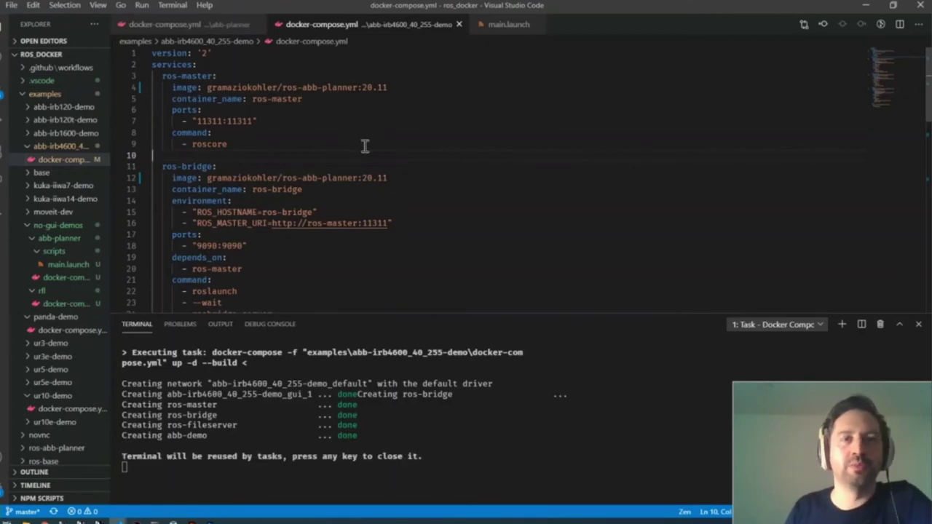
click(544, 446)
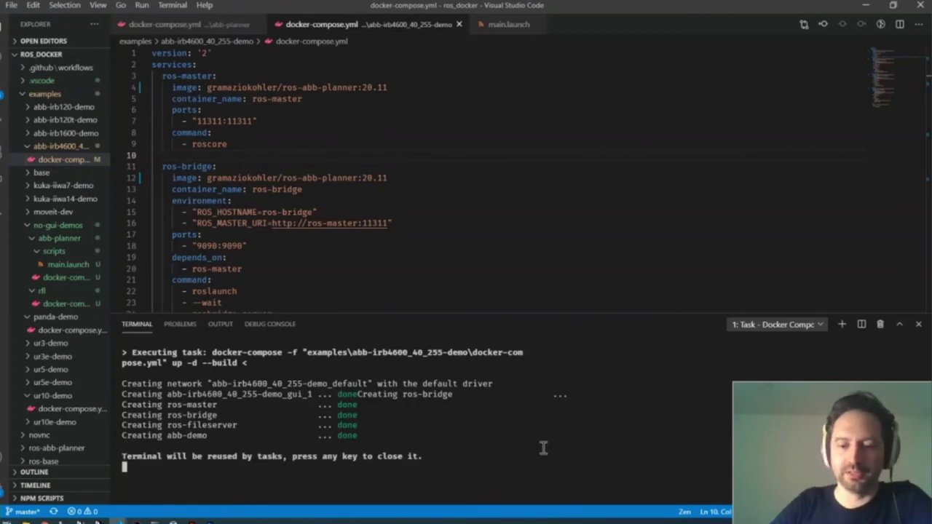
key(Return)
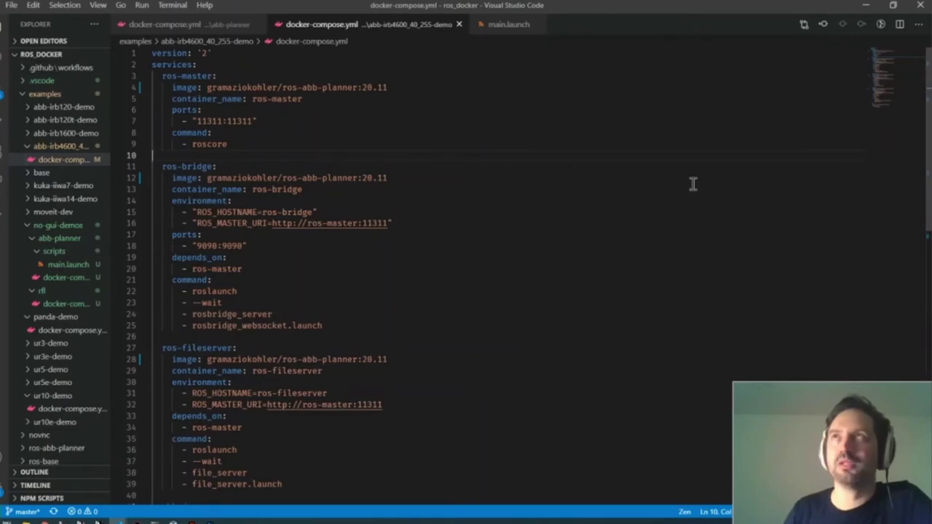
Step: Switch back to Chrome and open the noVNC page at localhost:8080/vnc.html?resize=scale&autoconnect=true
click(863, 6)
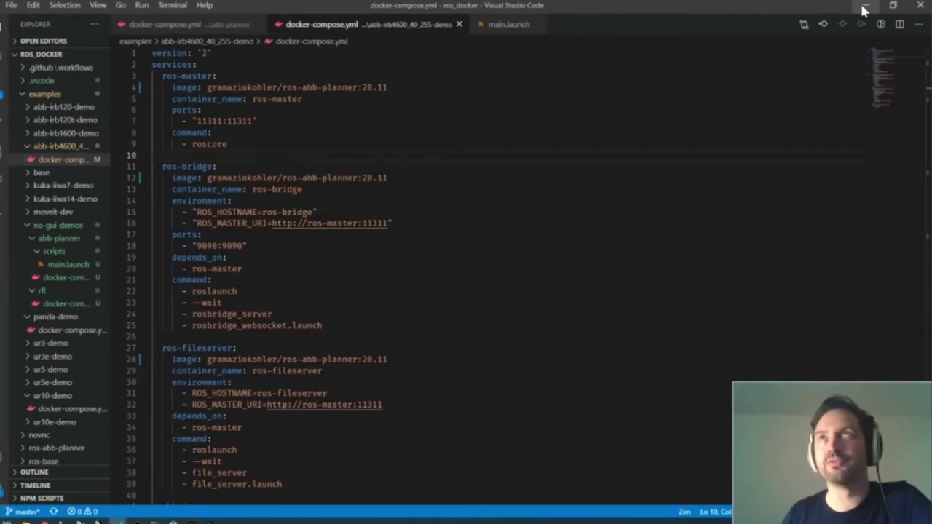
click(863, 7)
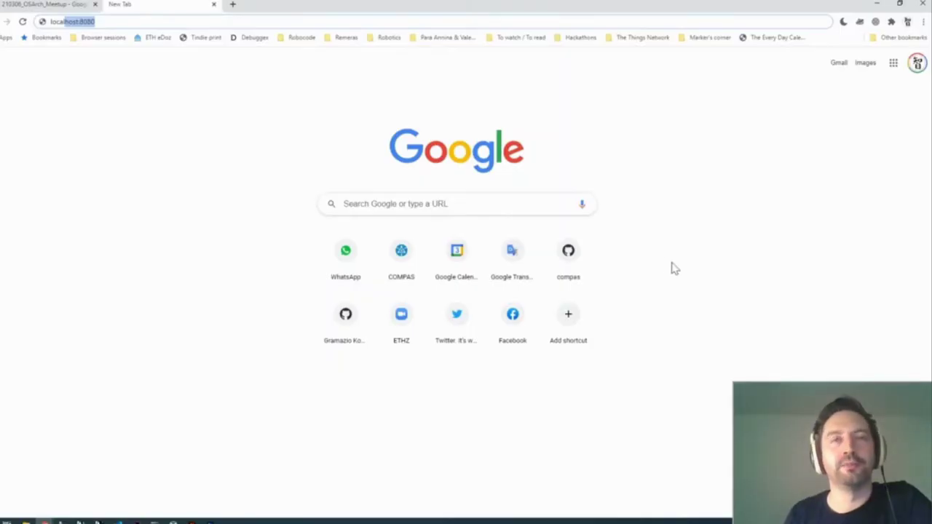
click(194, 21)
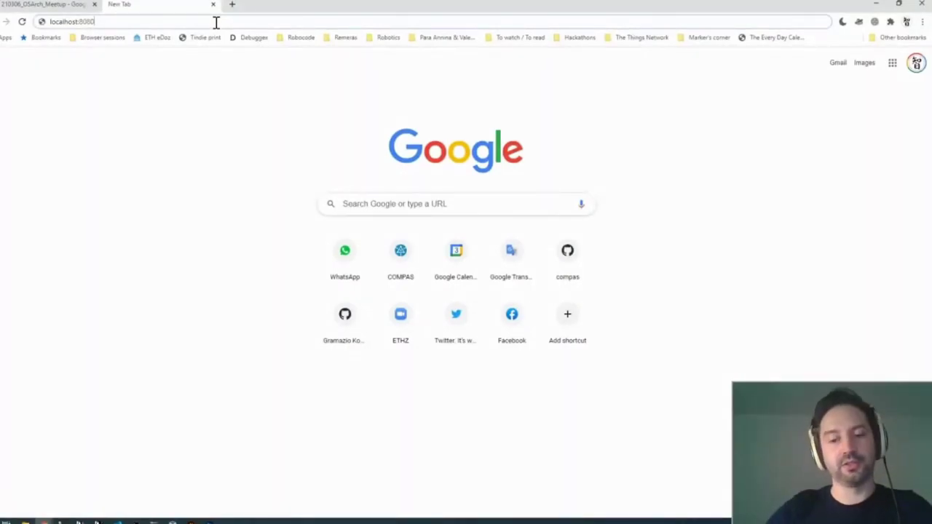
click(216, 23)
key(Down)
key(Down)
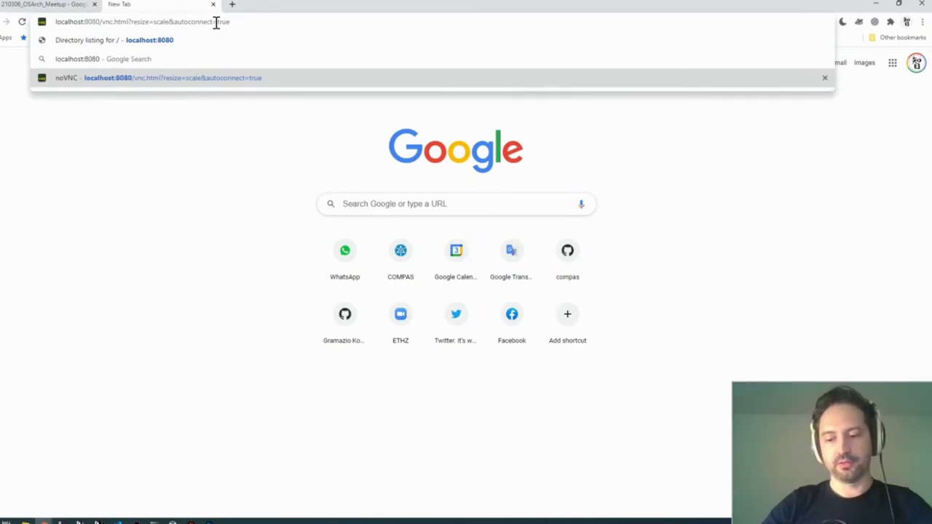
key(Return)
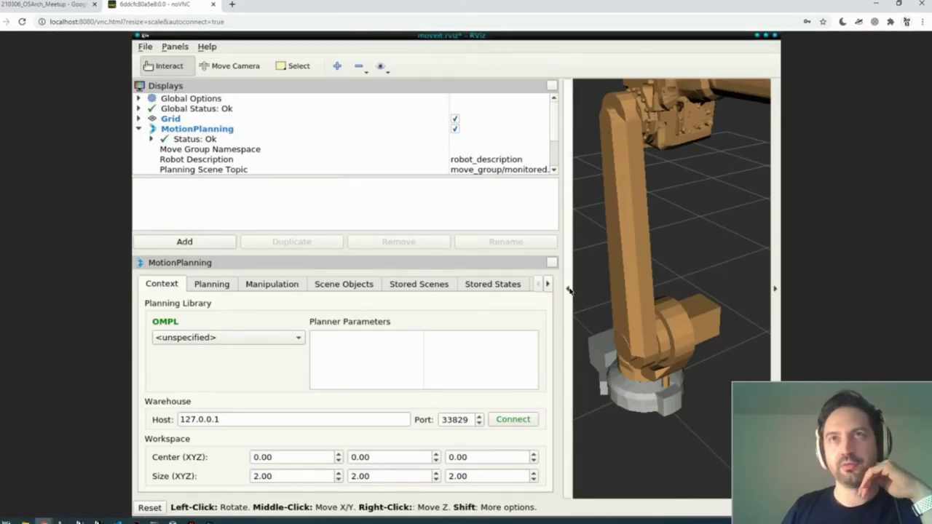
Step: Examine the robot arm in RViz with the Displays and MotionPlanning panels collapsed, and close the noVNC page
click(568, 291)
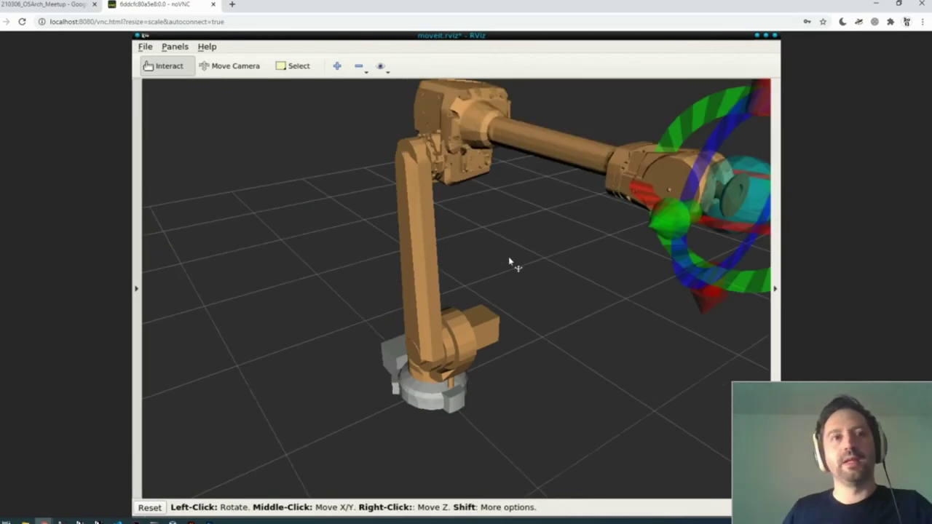
scroll(508, 256, down, 2)
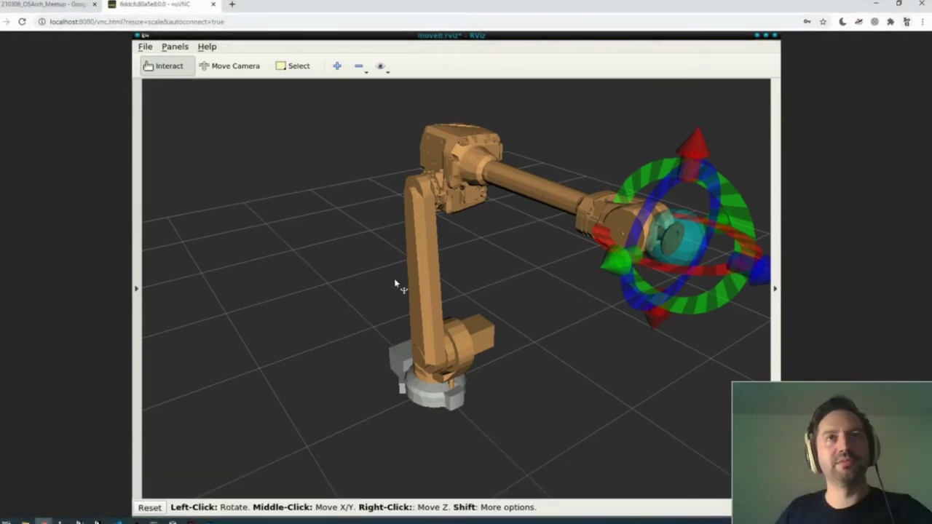
drag(396, 285, 437, 274)
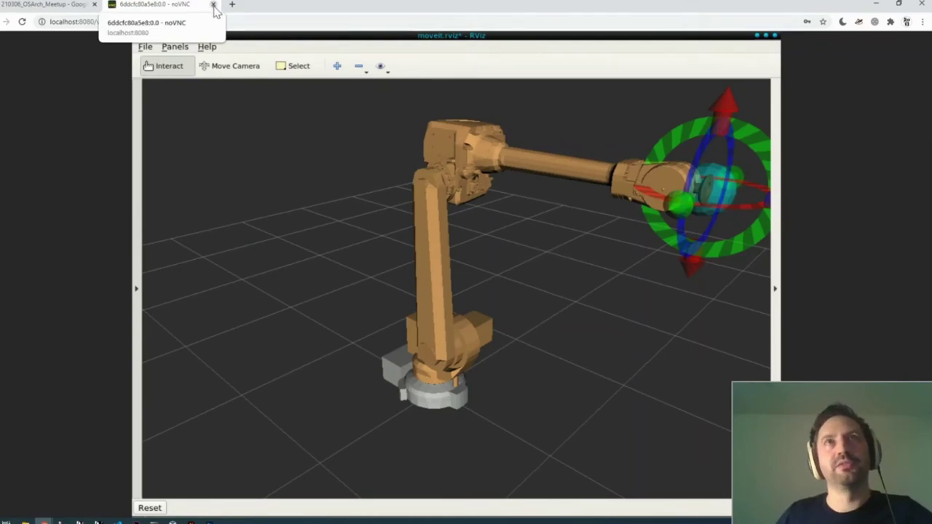
click(214, 6)
Step: Switch to Grasshopper in Rhino and place a ROS Connect component with a ROS Robot component beside it
key(alt+Tab)
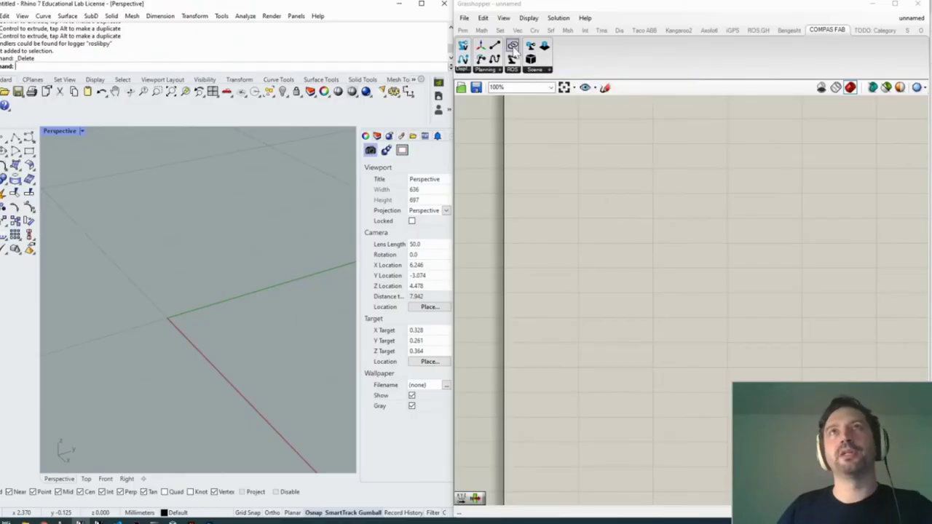
click(513, 48)
click(556, 213)
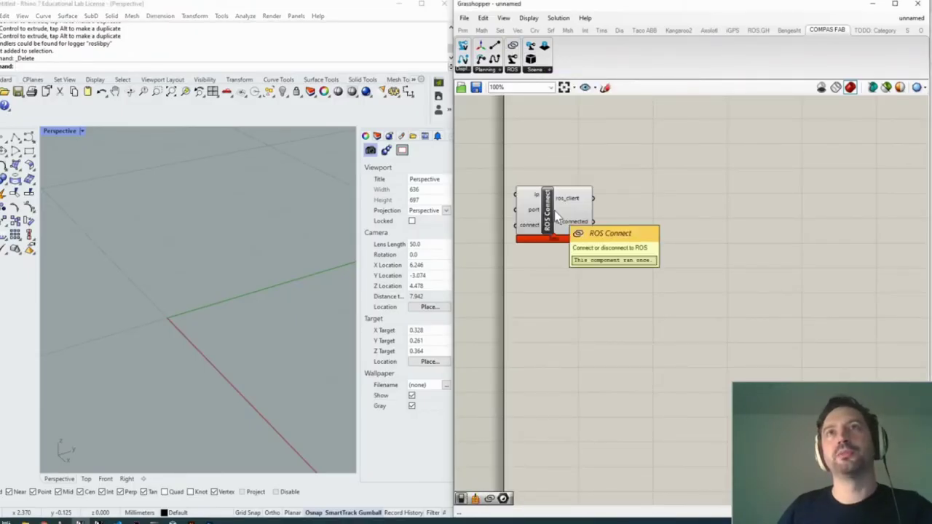
drag(555, 213, 599, 217)
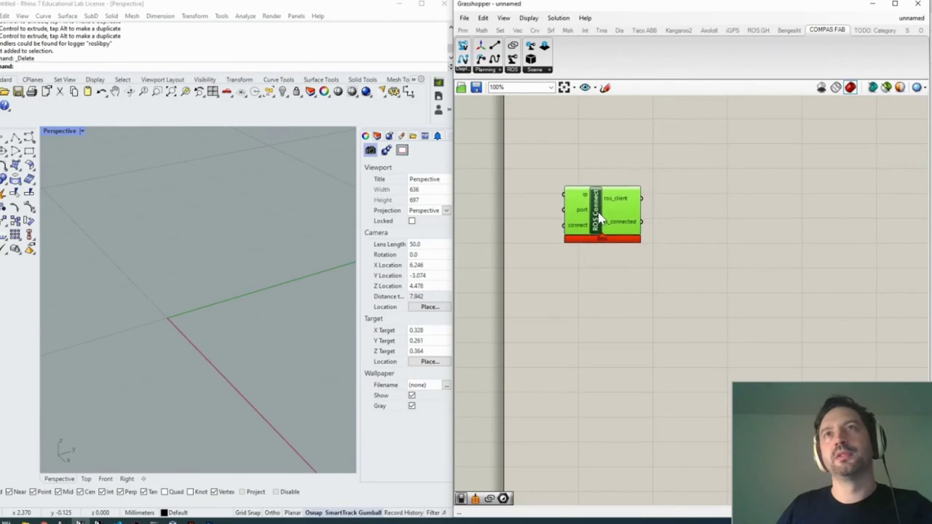
click(511, 59)
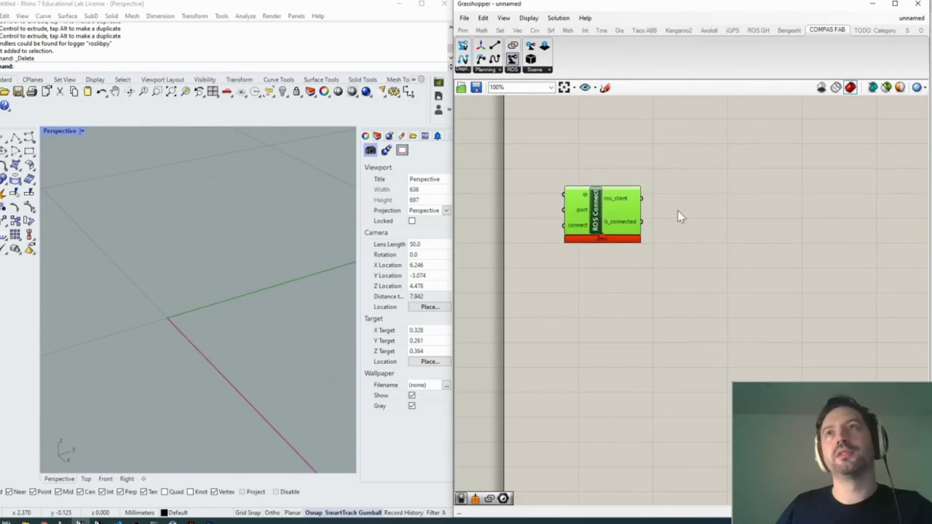
click(707, 232)
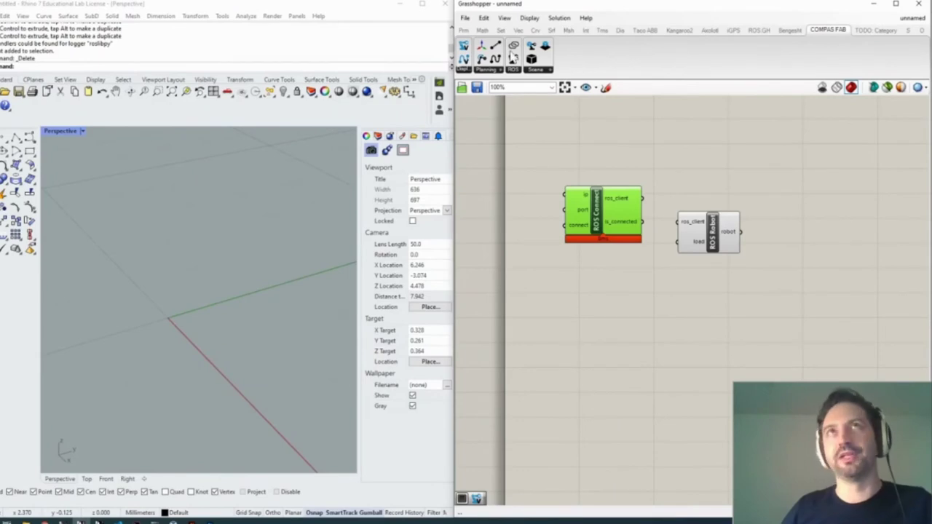
Step: Add a Boolean Toggle to the canvas beside the input side of the ROS Connect component
double_click(486, 251)
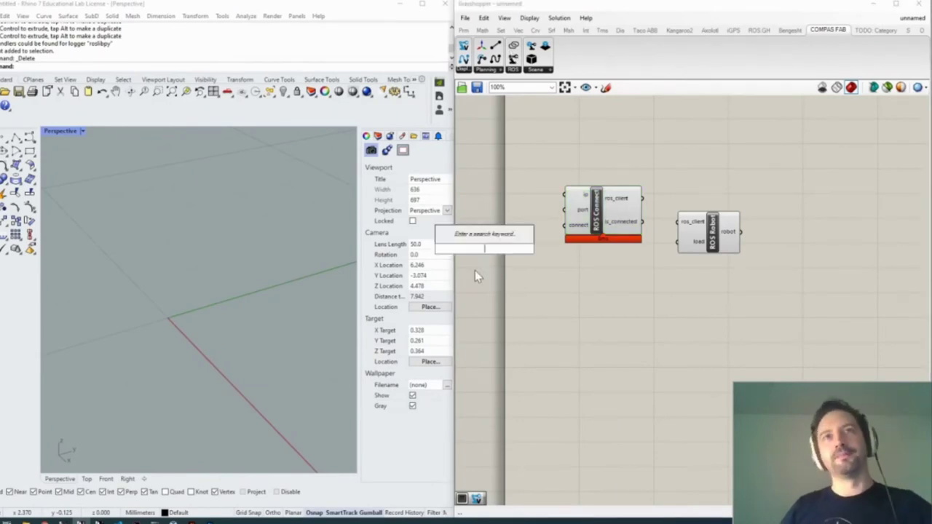
text(b)
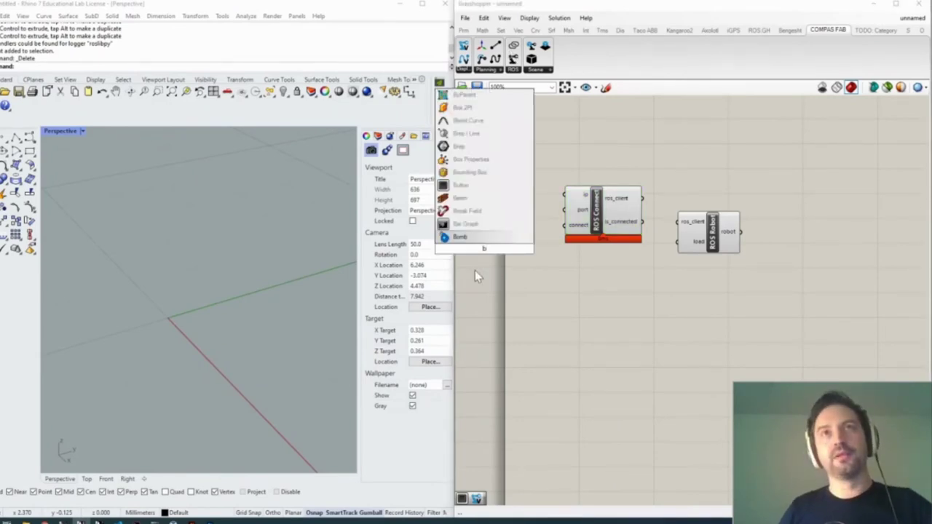
text(oot)
key(BackSpace)
key(BackSpace)
key(BackSpace)
key(BackSpace)
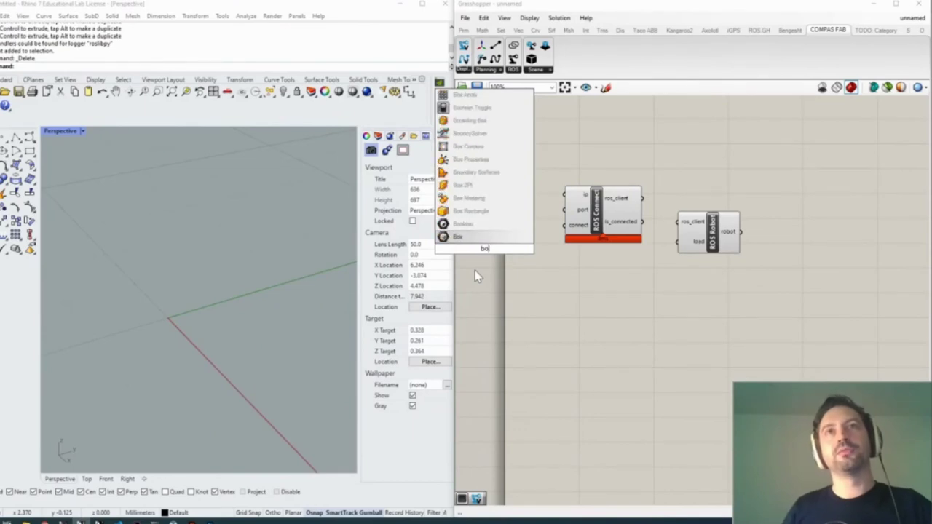
text(toggl)
key(Return)
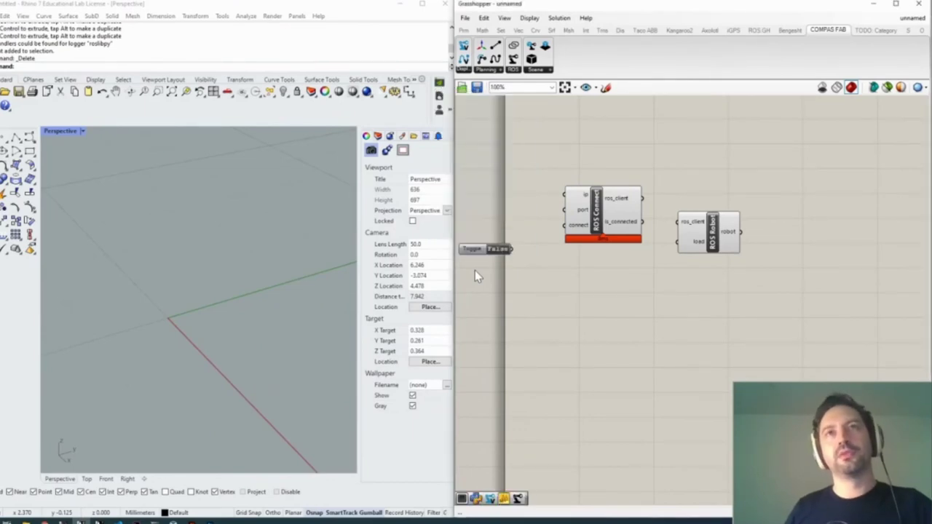
Step: Wire the Boolean Toggle to the connect input of ROS Connect and set the toggle to True
click(480, 250)
drag(481, 250, 565, 226)
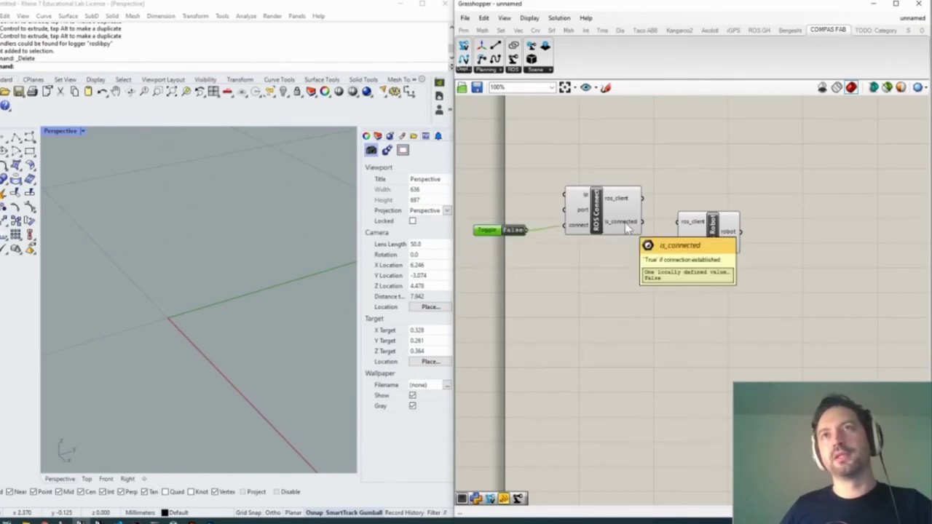
double_click(513, 232)
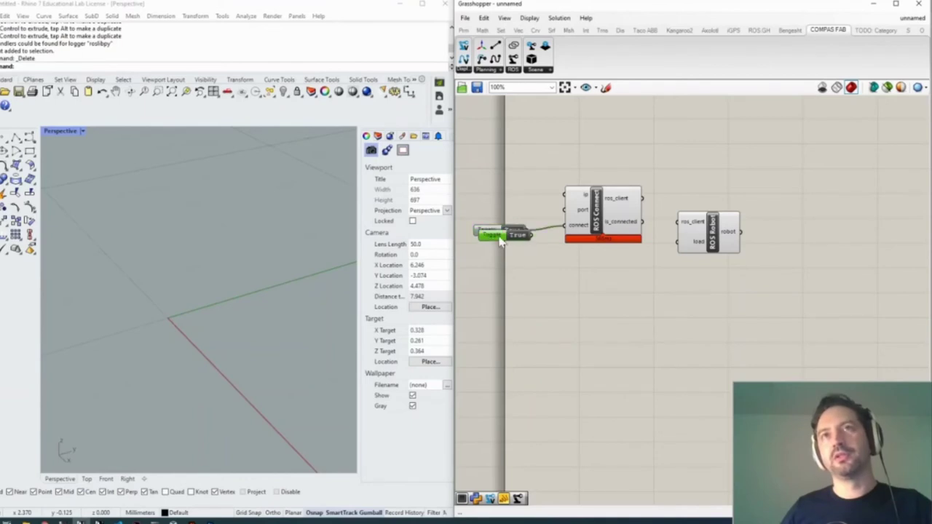
Step: Wire ros_client from ROS Connect into ROS Robot and feed its load input from a copy of the True toggle
key(ctrl+c)
key(ctrl+v)
drag(722, 227, 713, 266)
drag(648, 210, 678, 256)
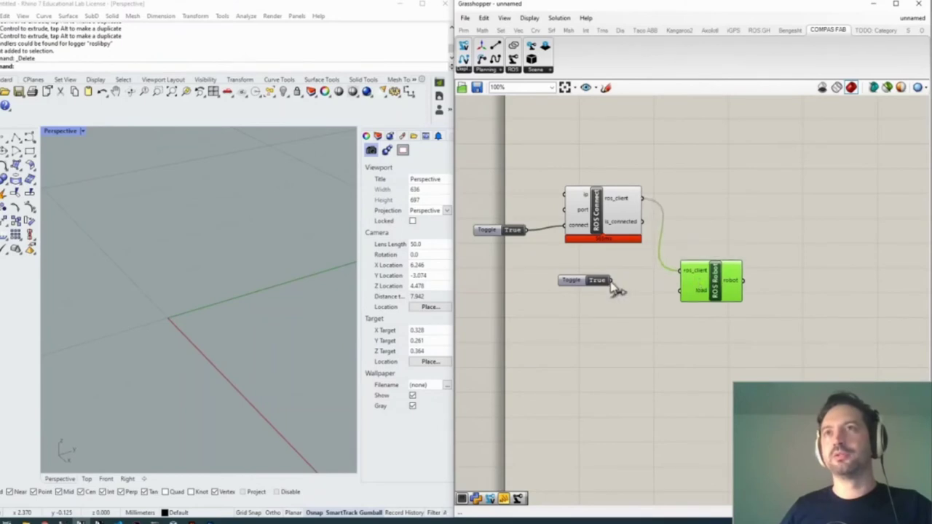
drag(612, 281, 680, 290)
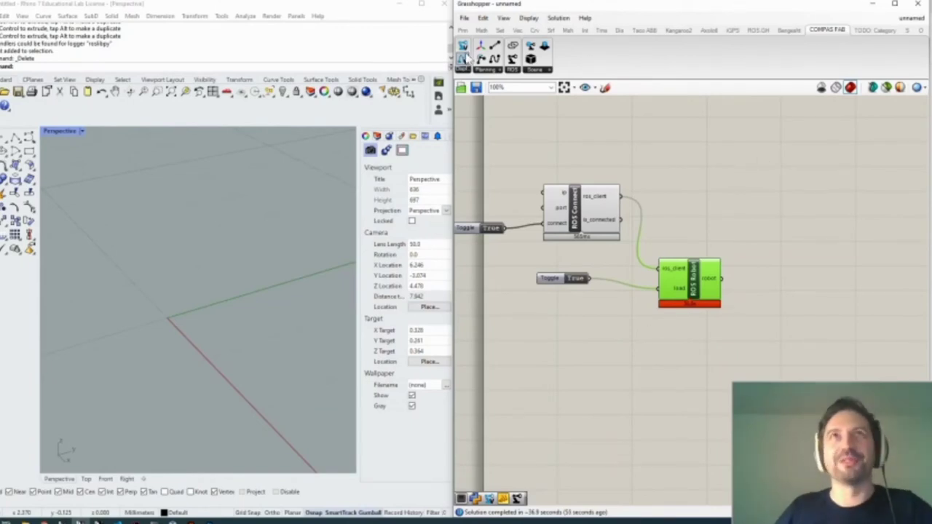
Step: Place a Robot Visualize component and wire the robot output of ROS Robot into its robot input
drag(466, 60, 851, 349)
scroll(183, 301, down, 3)
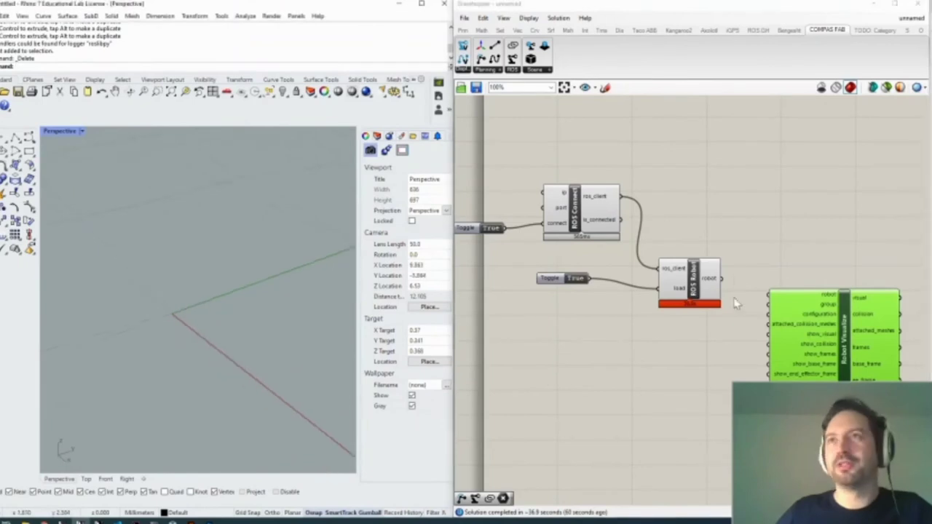
drag(721, 278, 769, 295)
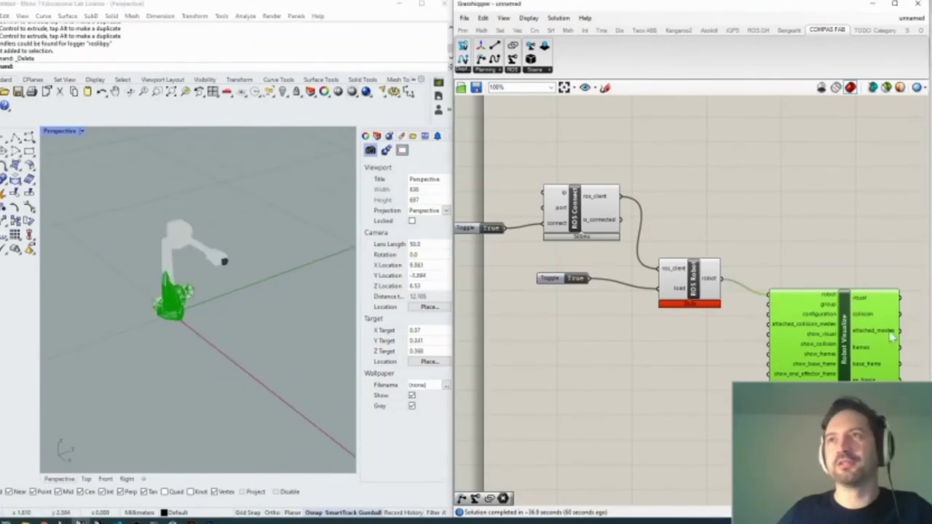
Step: Shift the Robot Visualize component slightly lower on the canvas and check the displayed robot model up close in Rhino
drag(844, 343, 846, 353)
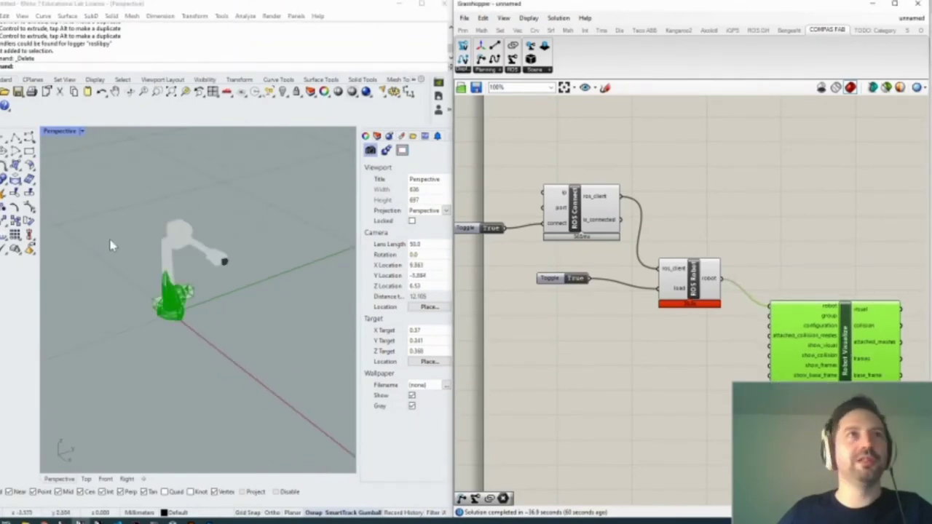
right_drag(110, 243, 180, 298)
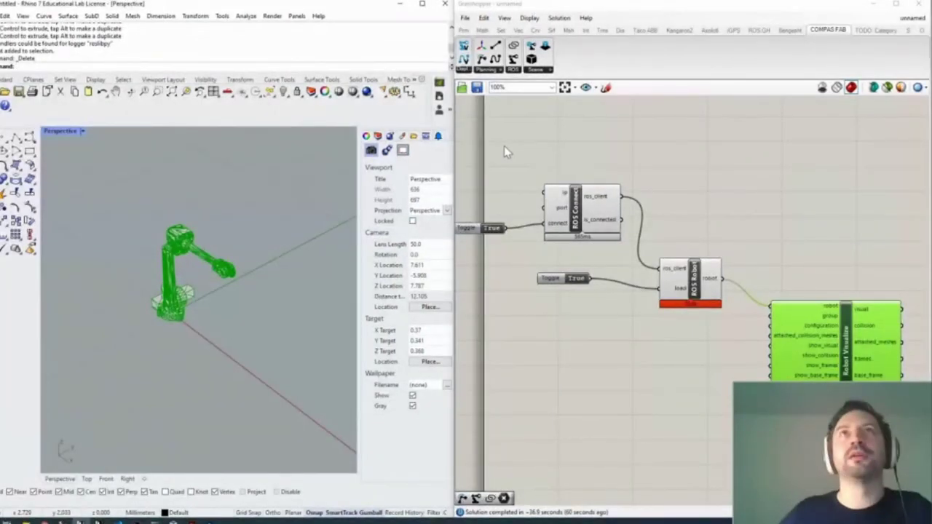
scroll(204, 322, up, 4)
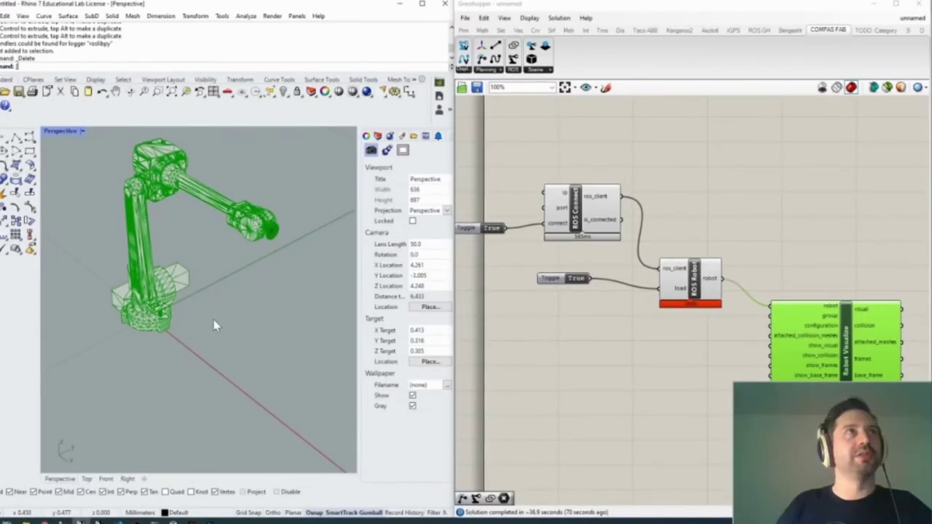
Step: Place a point object on the ground in front of the robot in Rhino and move it upwards
text(H)
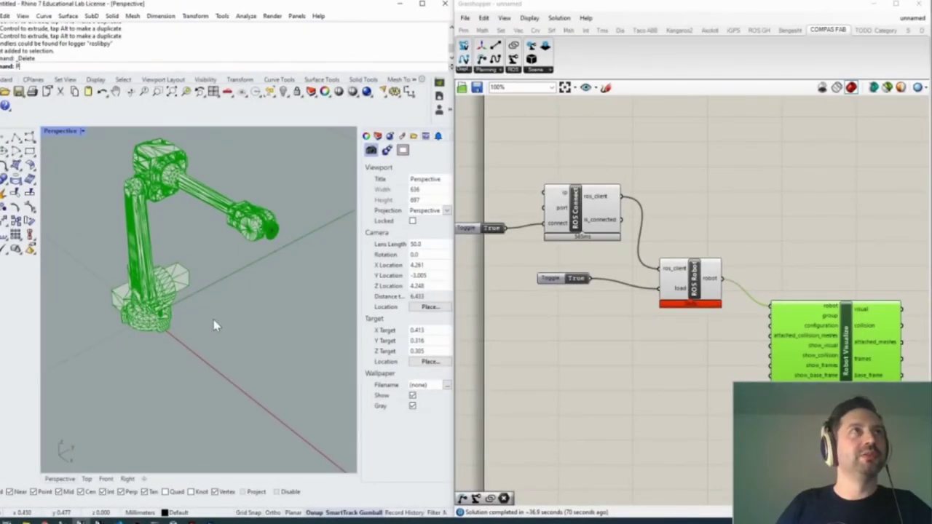
text(oint)
key(Return)
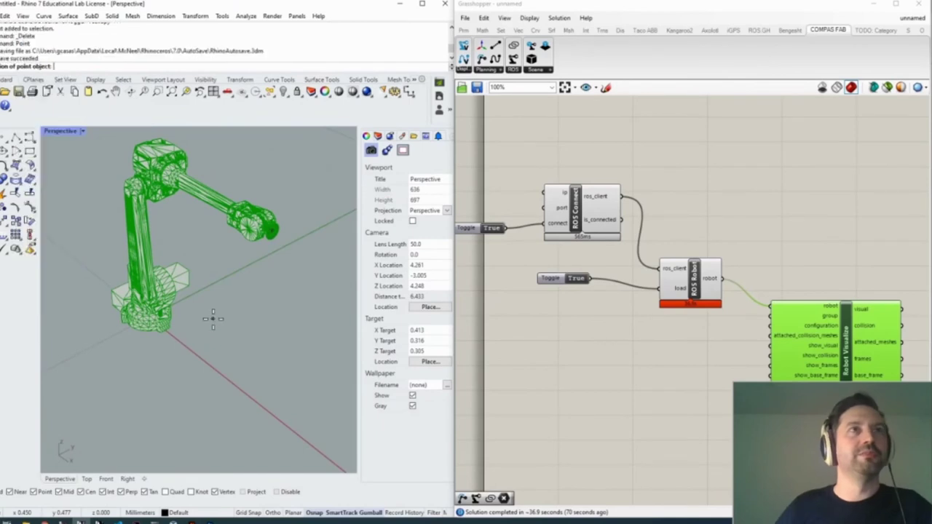
click(212, 318)
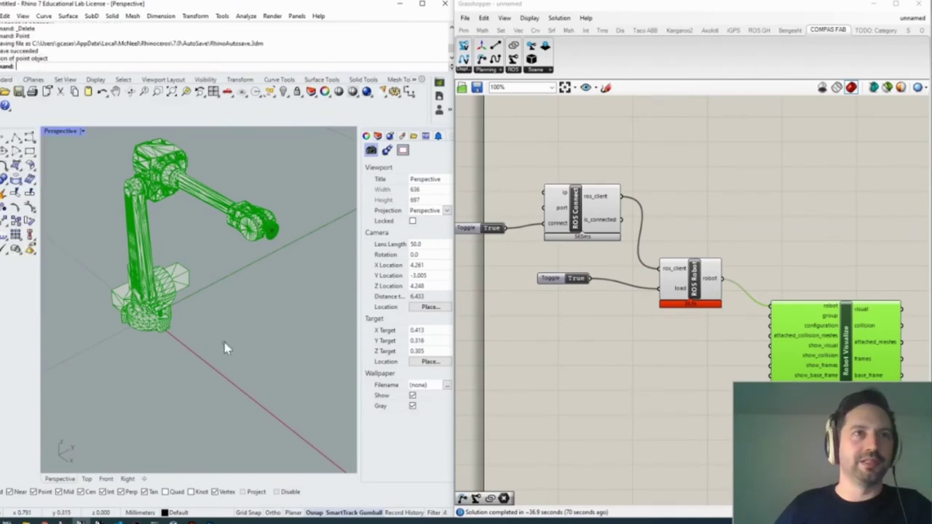
click(224, 316)
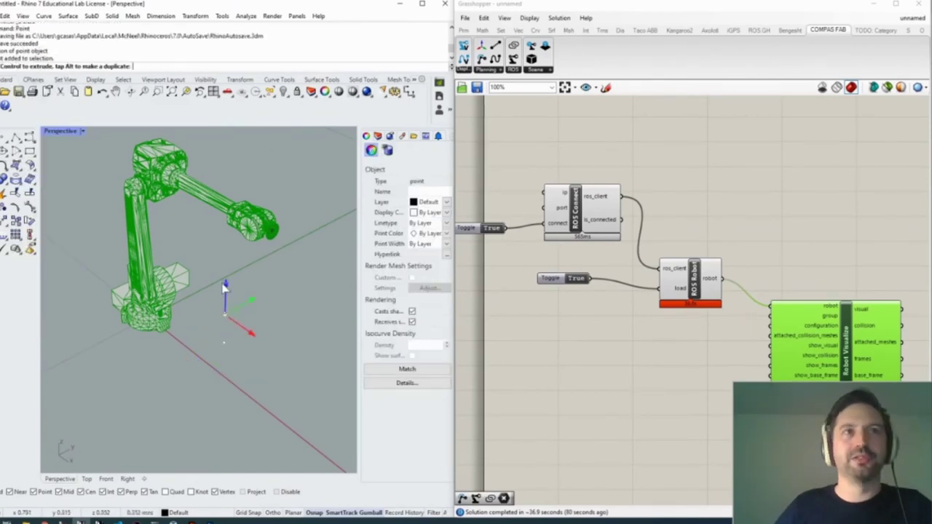
right_drag(258, 343, 285, 306)
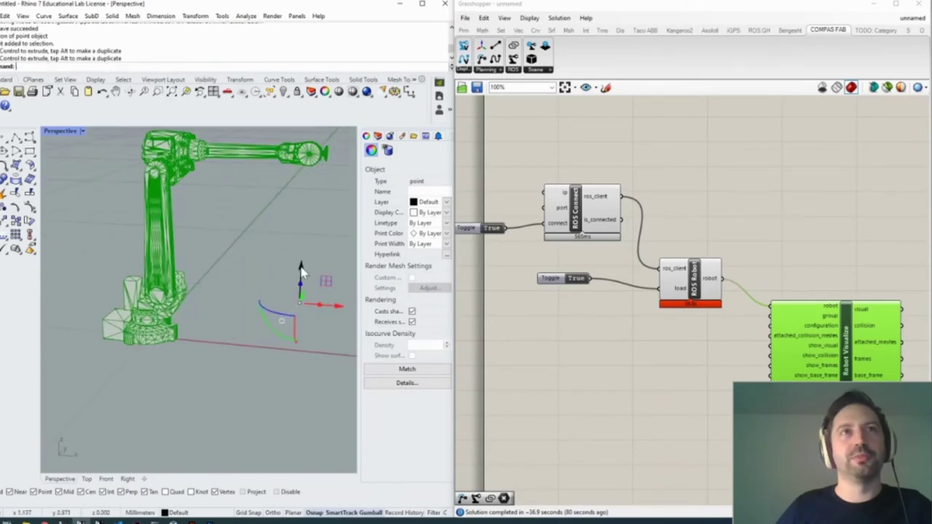
right_drag(301, 271, 342, 305)
Step: Add a Point parameter to the Grasshopper canvas below the load toggle of ROS Robot
double_click(522, 368)
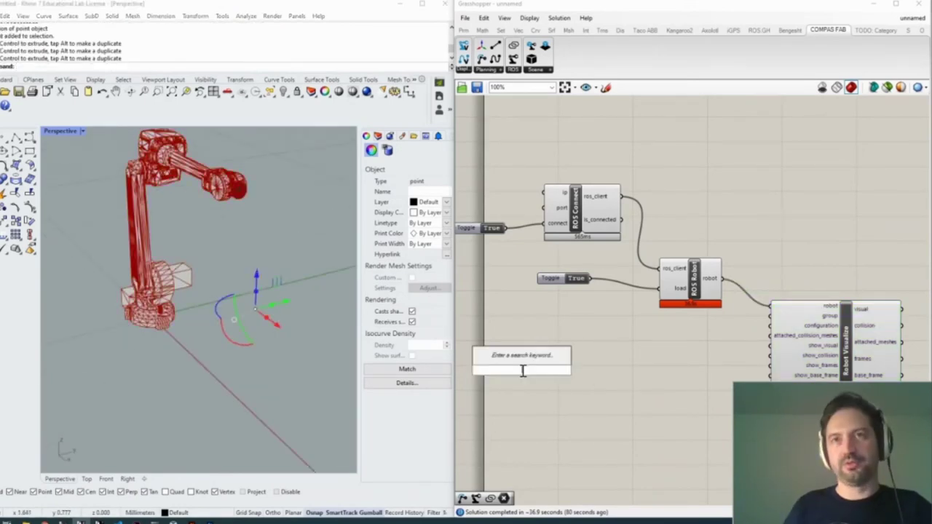
text(poi)
click(495, 319)
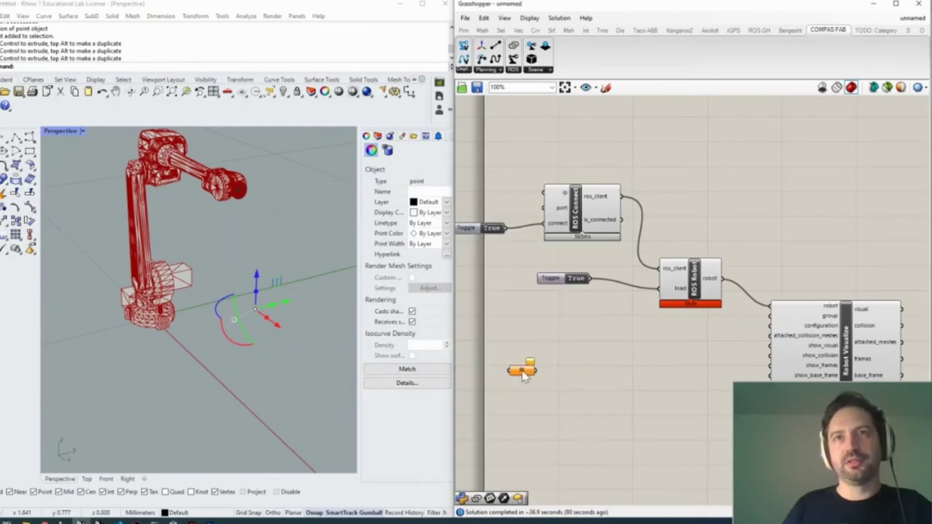
Step: Add an XY Plane component with the Point parameter wired into its origin, and reference the single Rhino point in that parameter
double_click(496, 344)
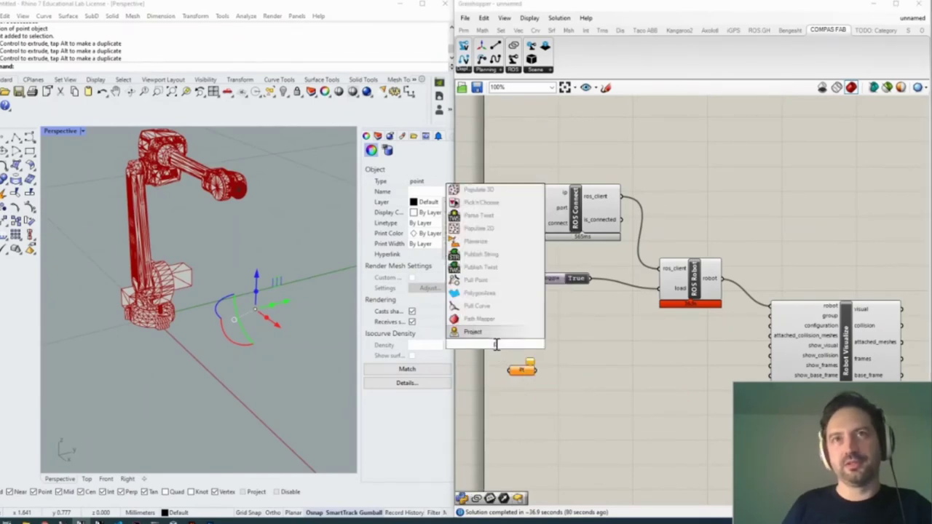
text(xy)
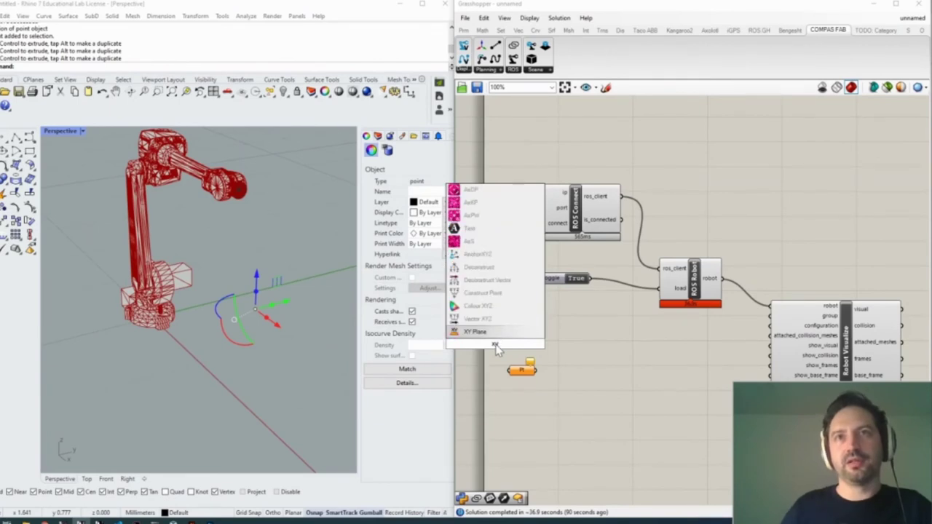
key(Return)
drag(500, 344, 583, 393)
drag(535, 370, 565, 394)
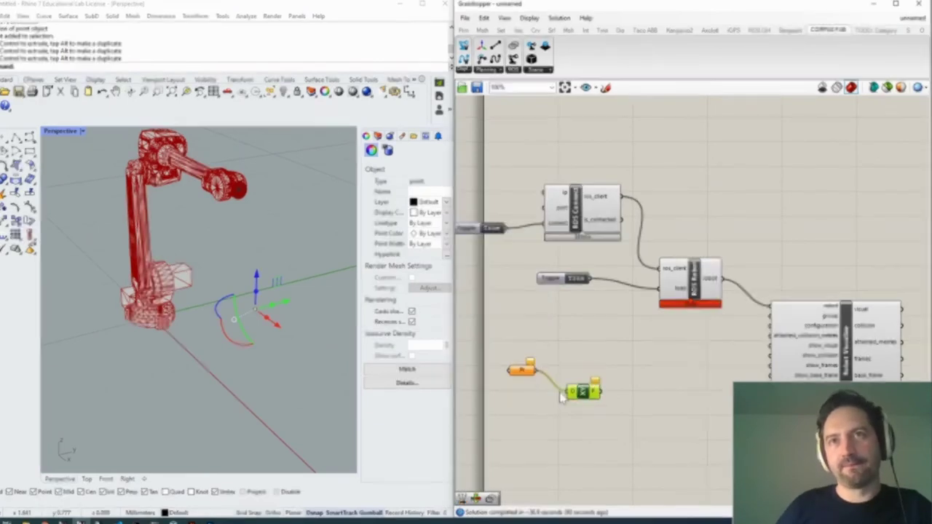
right_click(521, 370)
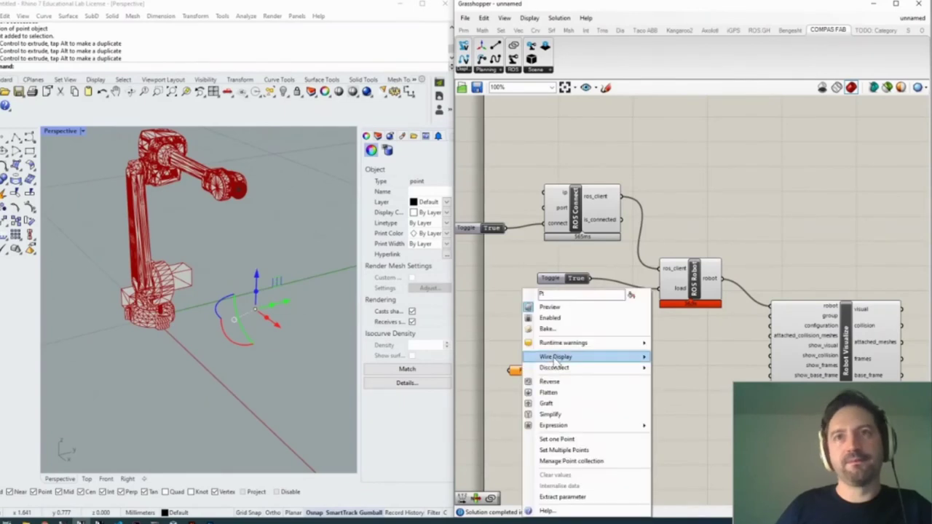
click(556, 439)
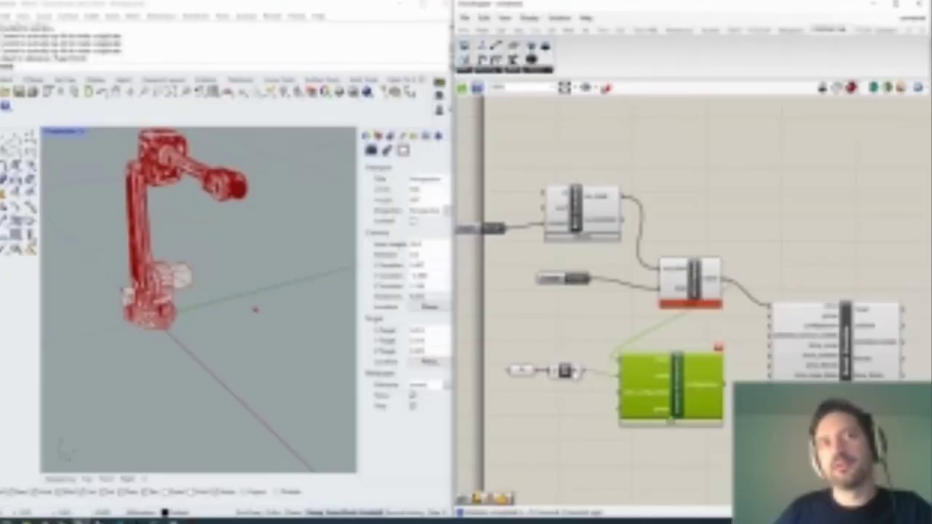
Step: Raise the Rhino point slightly and wire the configuration output of Inverse Kinematics into the configuration input of Robot Visualize
click(255, 309)
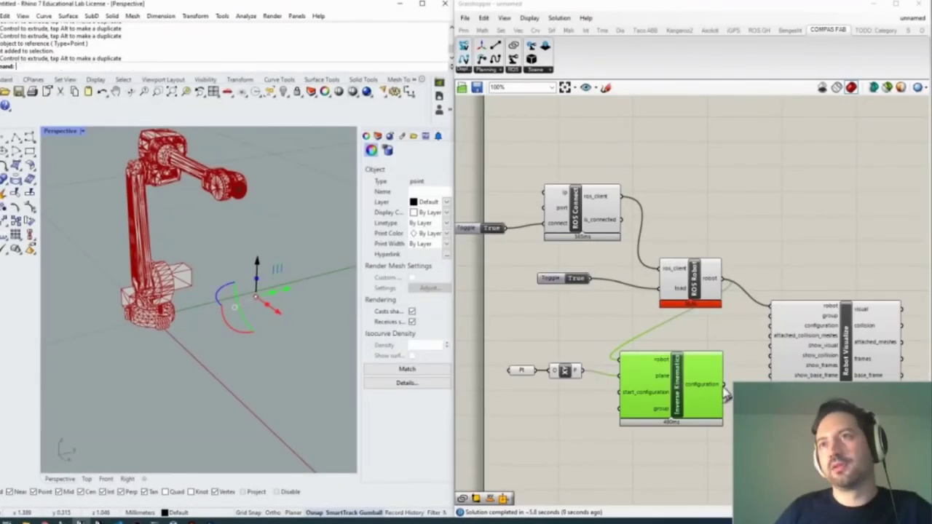
drag(726, 393, 771, 325)
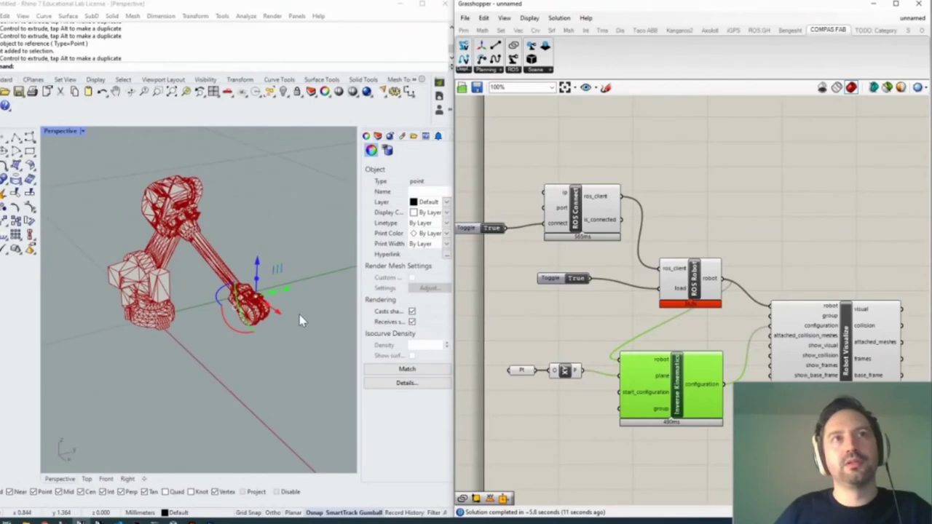
Step: Move the referenced Rhino point along its axes to several positions around the robot to test the inverse kinematics
drag(302, 320, 301, 344)
right_drag(302, 344, 235, 305)
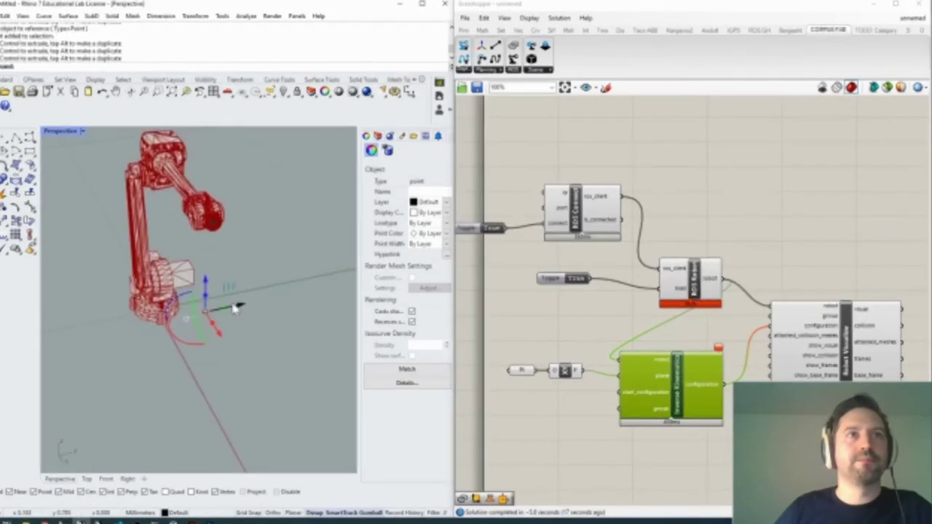
drag(235, 306, 267, 358)
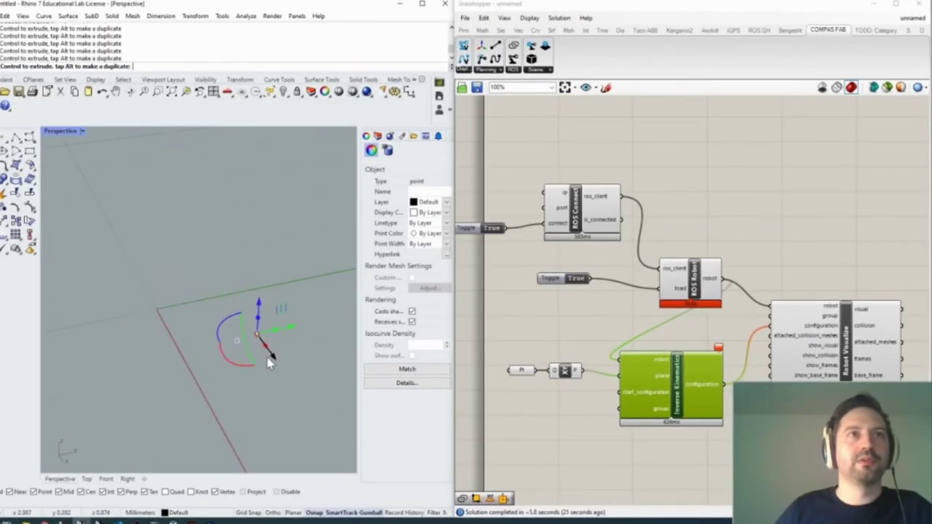
right_drag(266, 360, 313, 324)
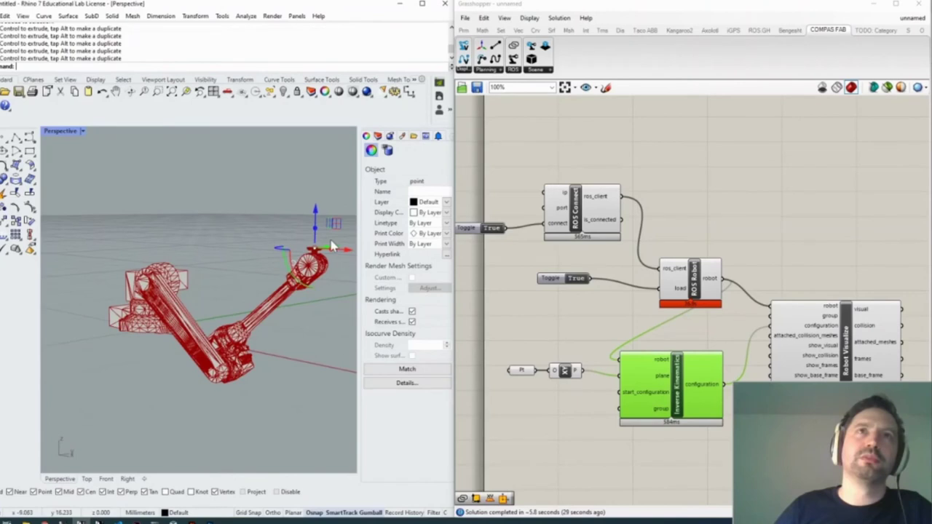
drag(317, 251, 315, 183)
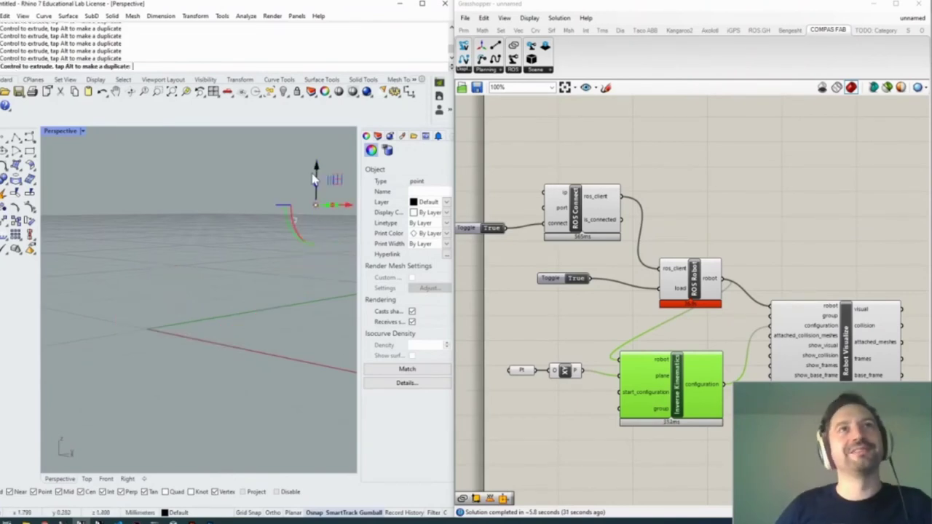
right_drag(315, 182, 239, 291)
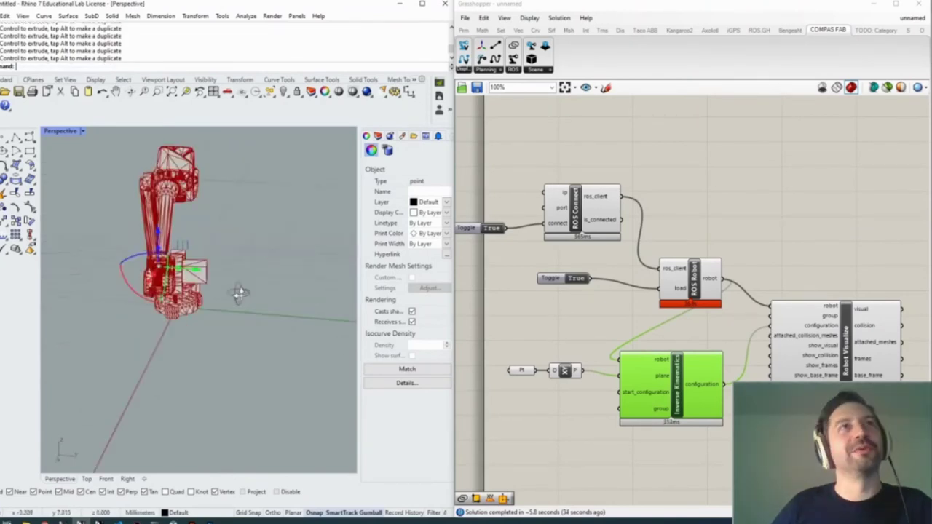
drag(239, 291, 310, 276)
right_drag(309, 276, 218, 295)
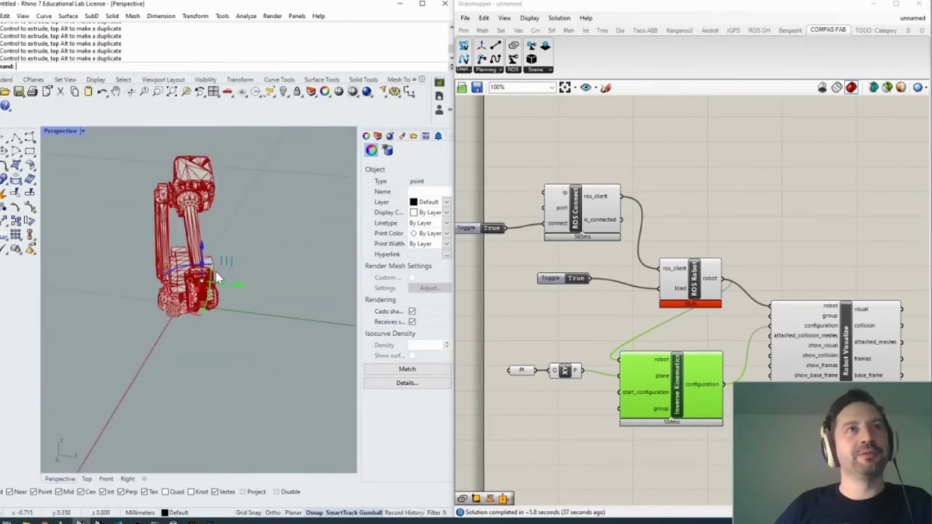
drag(219, 295, 225, 305)
right_drag(226, 306, 285, 287)
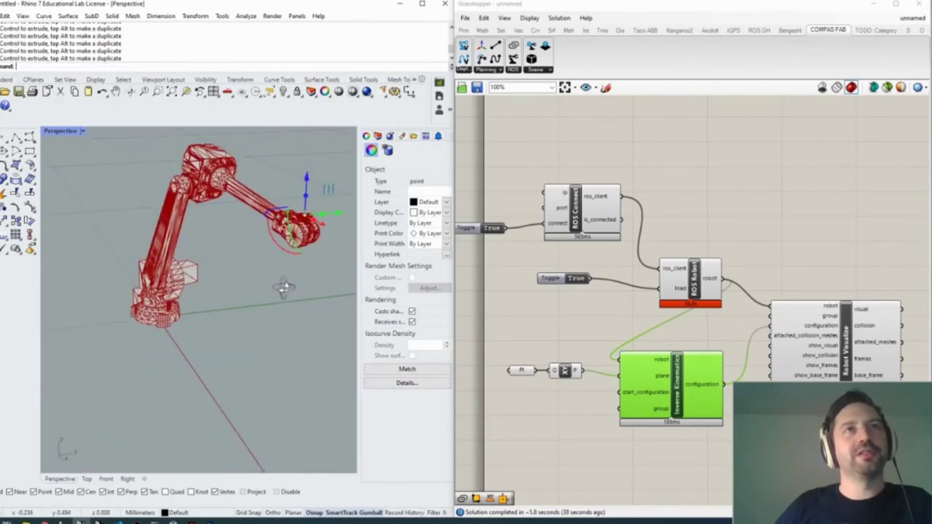
drag(328, 221, 297, 275)
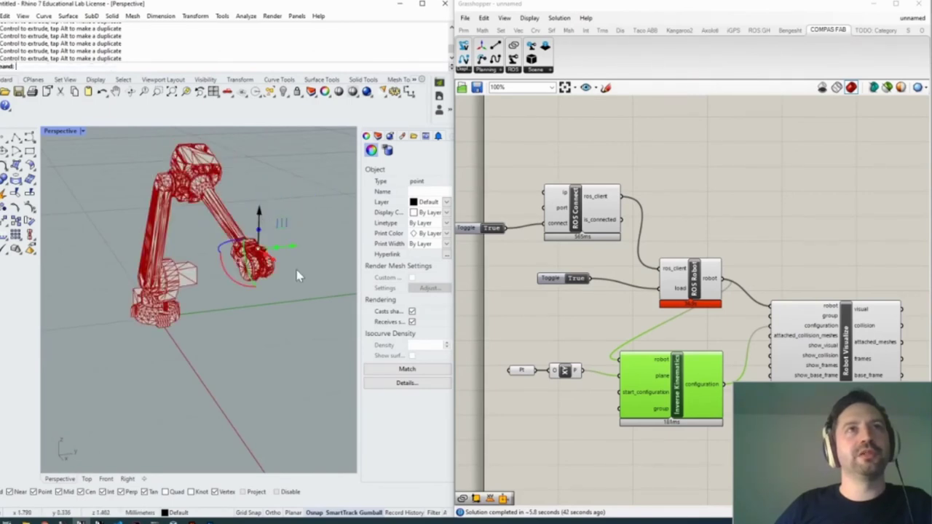
mouse_move(298, 276)
right_down()
mouse_move(301, 289)
mouse_move(305, 264)
right_up()
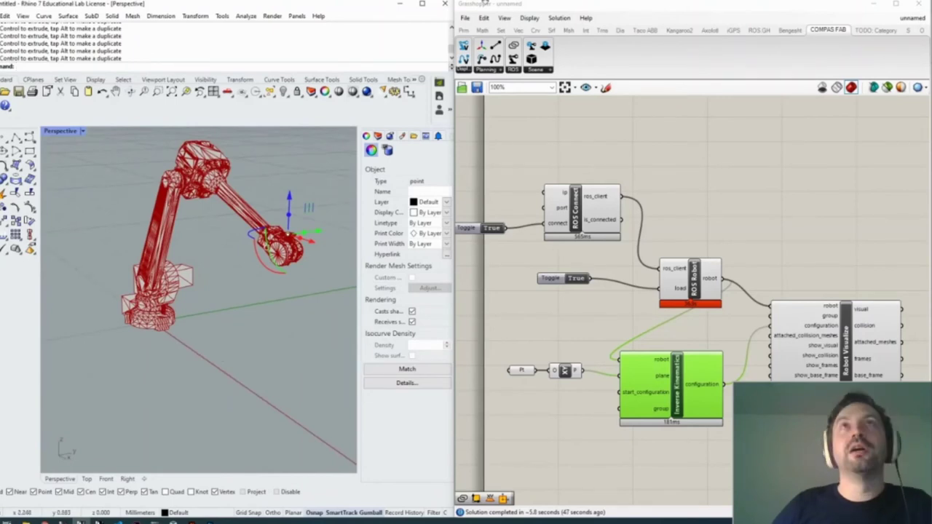
Step: Switch to the 210306_OSArch_Meetup deck in Google Slides and start presenting from the "Overview: all the moving parts" slide
click(399, 4)
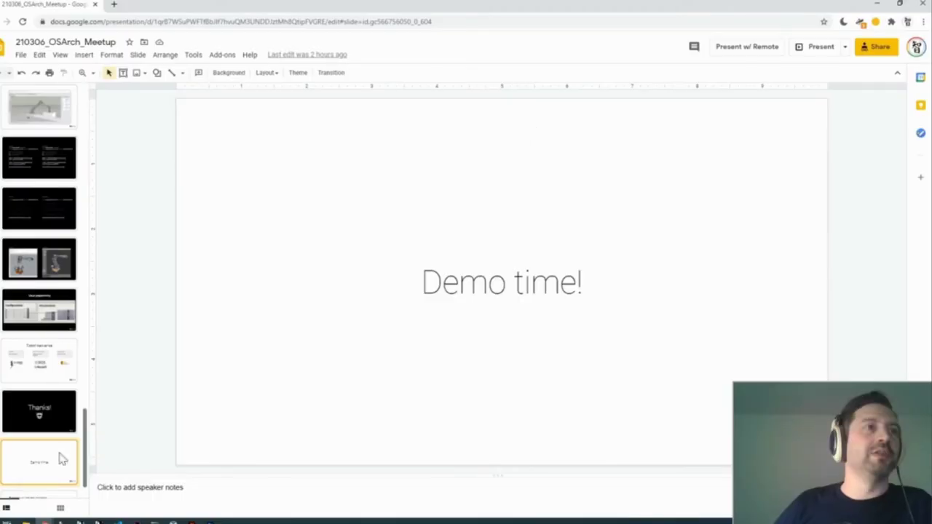
scroll(58, 461, down, 1)
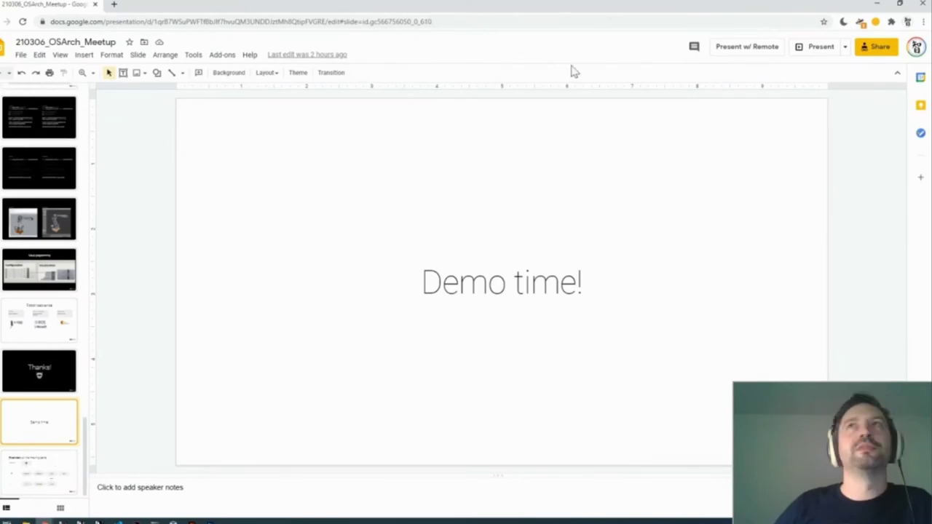
key(Down)
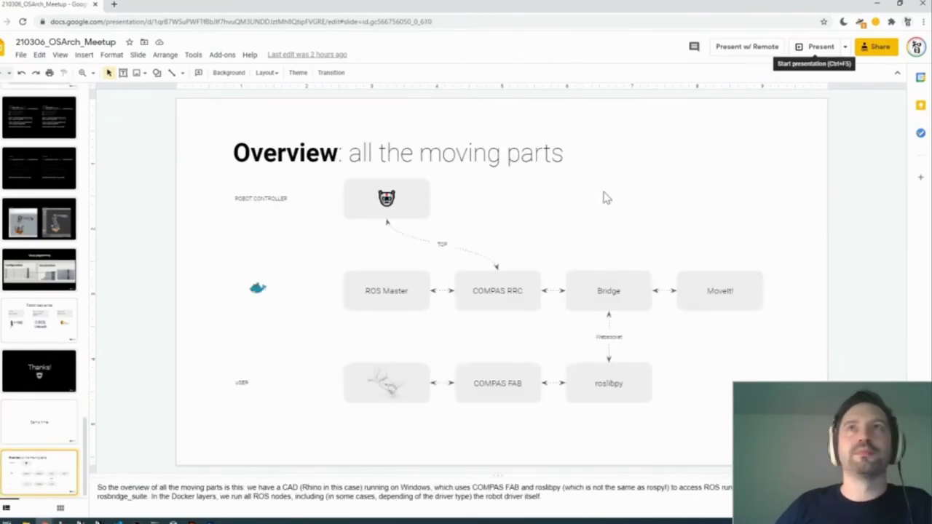
click(818, 49)
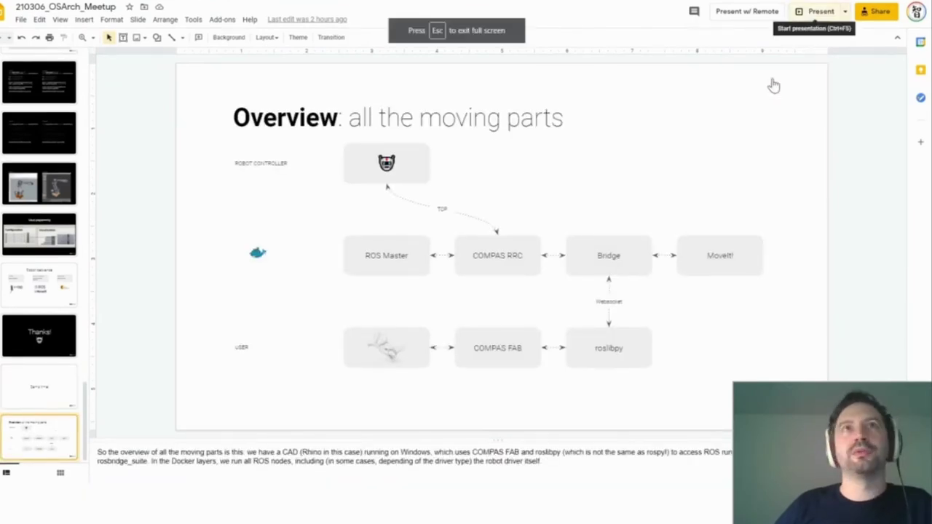